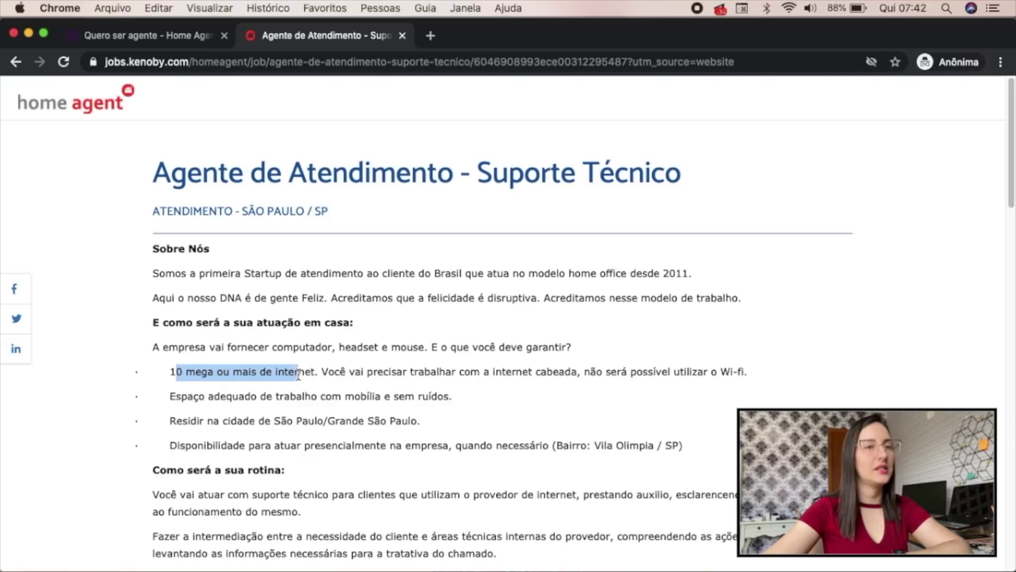
# Highlight the requirements about a suitable workspace and living in São Paulo
pyautogui.moveTo(299, 397); pyautogui.dragTo(427, 397)
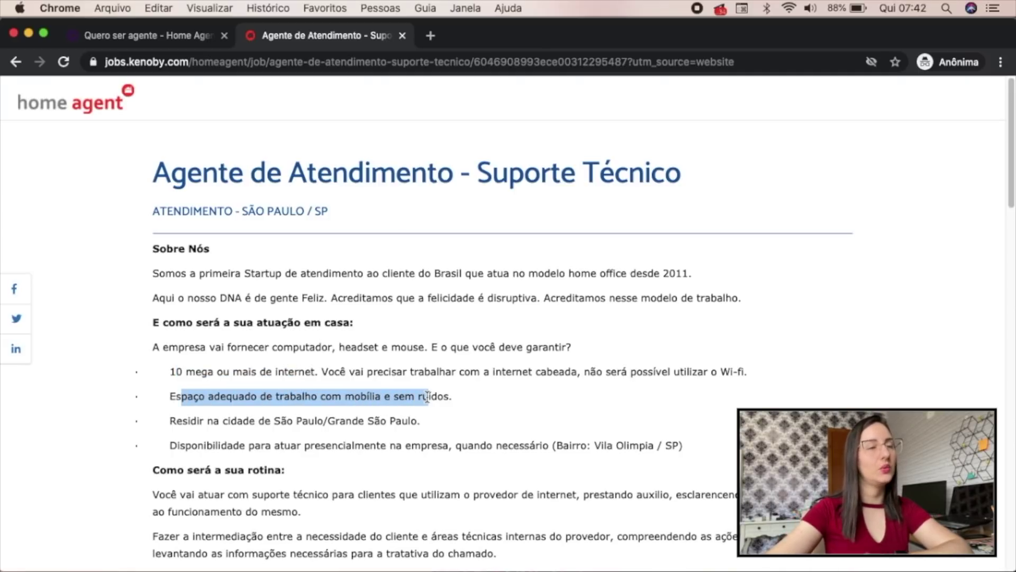
pyautogui.moveTo(228, 421); pyautogui.dragTo(381, 421)
pyautogui.scroll(-1, 317, 418)
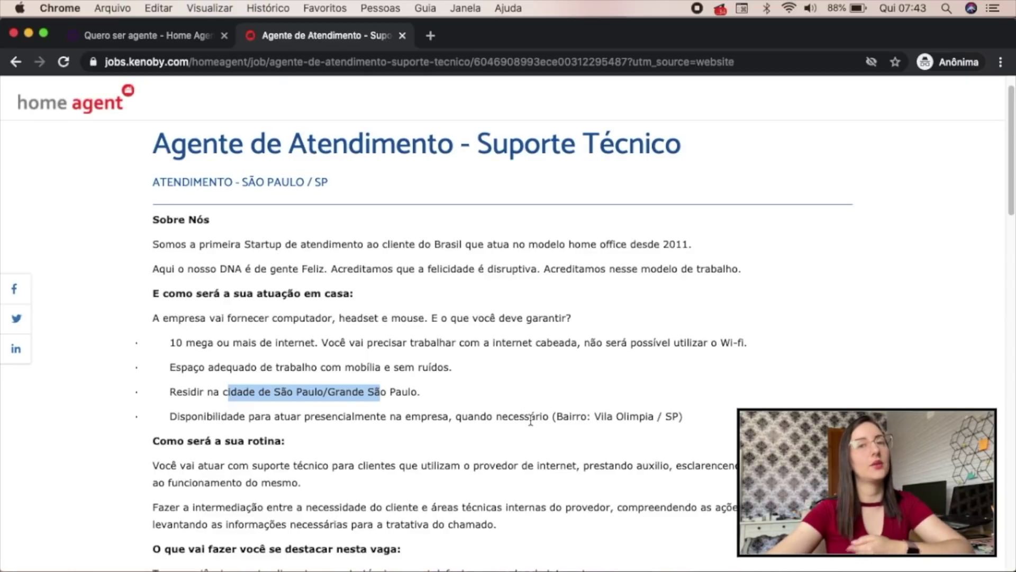
# Clear the highlight, review the benefits section and start the job application
pyautogui.click(640, 414)
pyautogui.scroll(1, 542, 316)
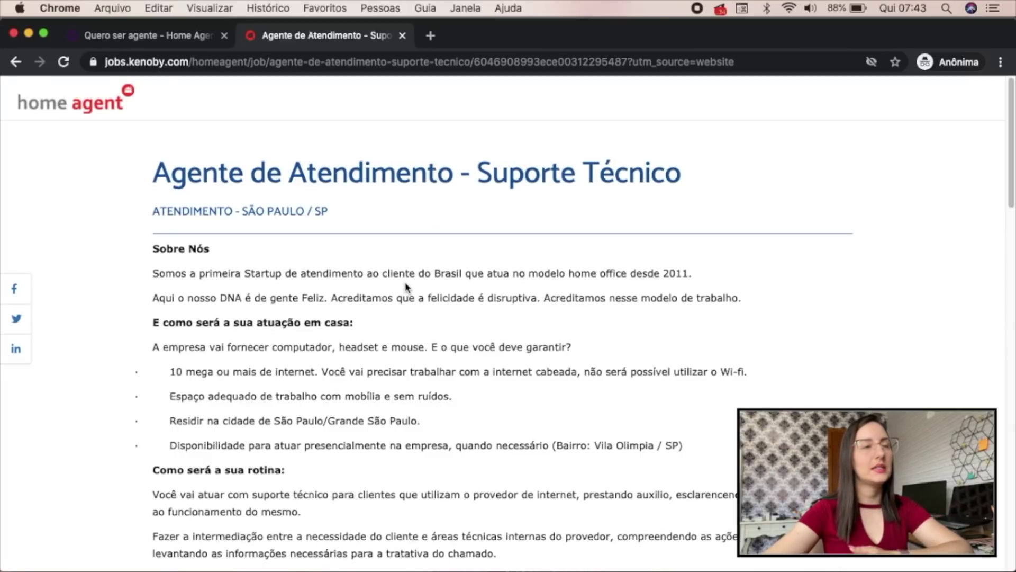
pyautogui.scroll(-15, 406, 286)
pyautogui.scroll(2, 407, 286)
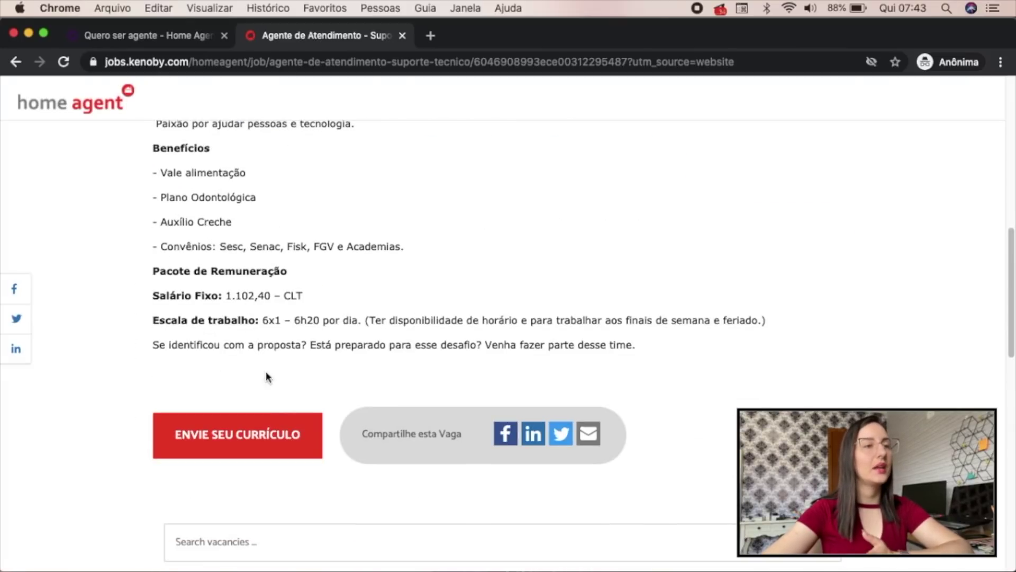
pyautogui.click(256, 442)
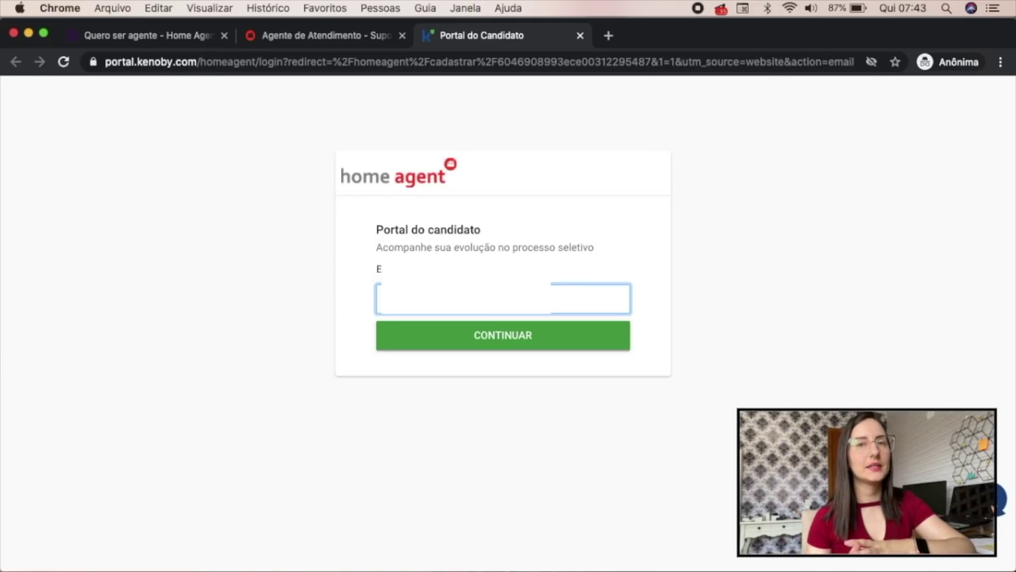
# Submit the entered e-mail to continue to the Crie uma conta sign-up form
pyautogui.press('Return')
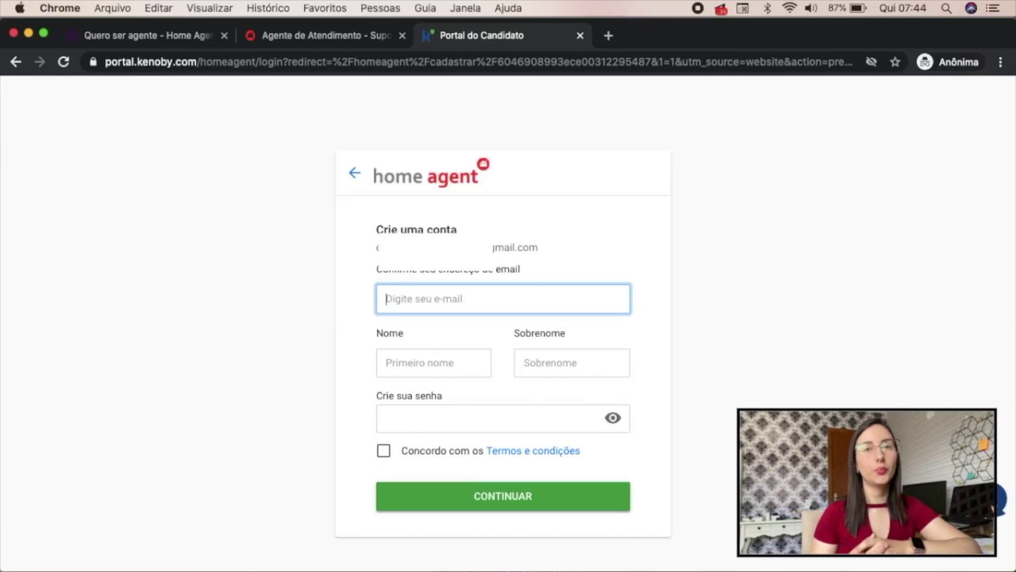
# Highlight the Crie uma conta heading and displayed e-mail, then select the e-mail confirmation field
pyautogui.moveTo(375, 229); pyautogui.dragTo(487, 229)
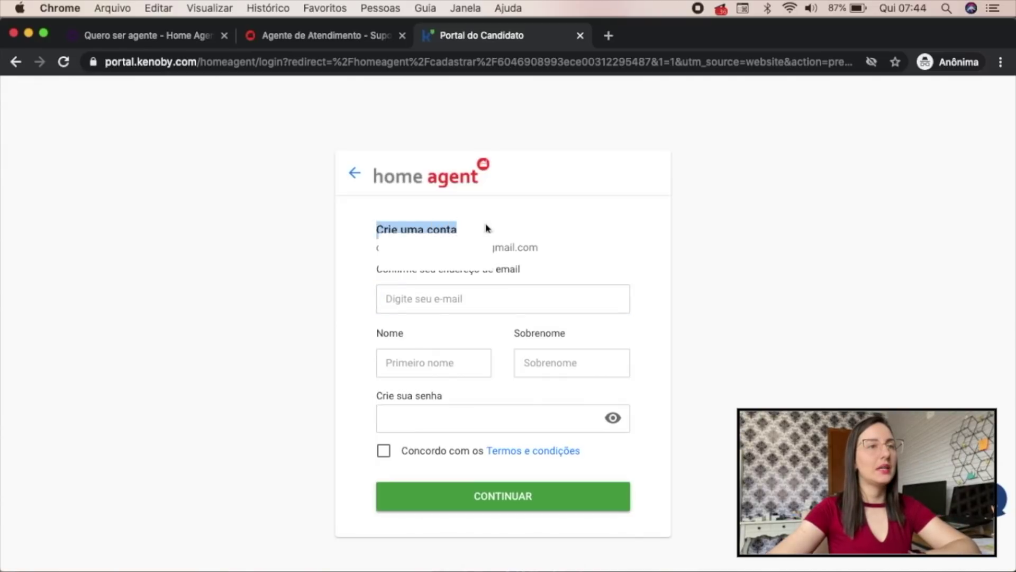
pyautogui.moveTo(541, 246); pyautogui.dragTo(370, 250)
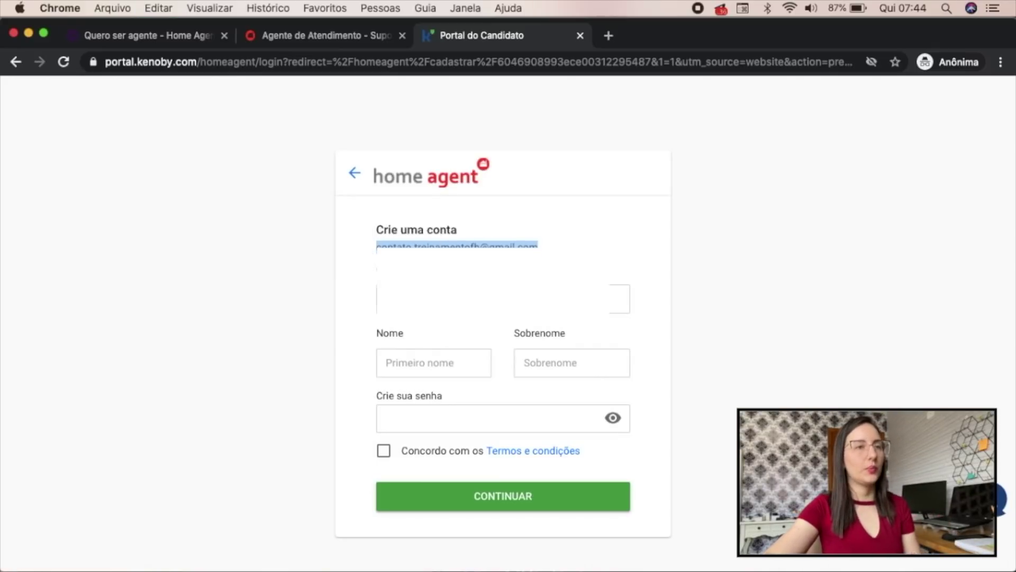
pyautogui.click(619, 299)
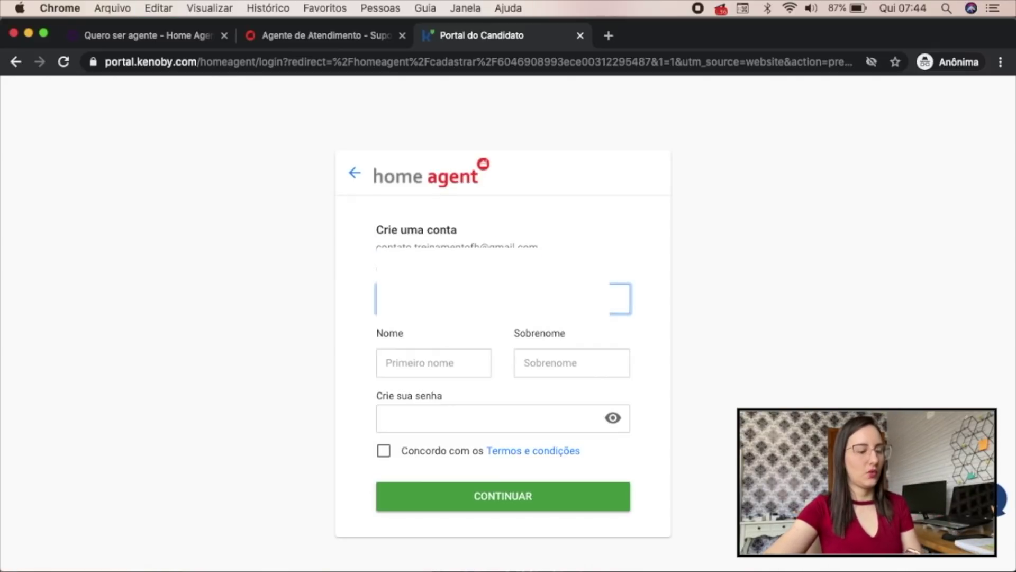
# Enter the candidate's first name, surname and a password, accept the terms, and continue
pyautogui.click(442, 356)
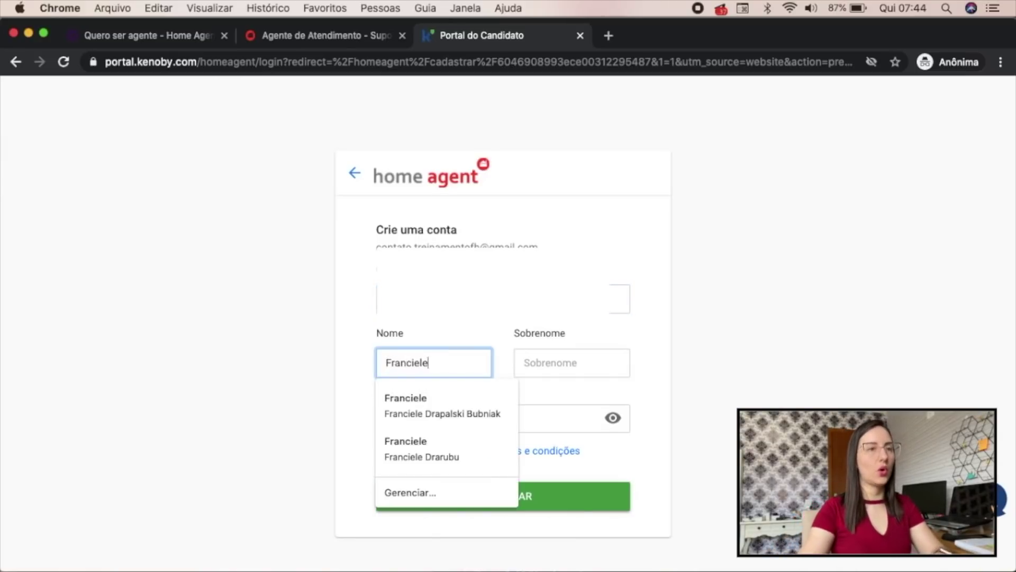
pyautogui.press('Tab')
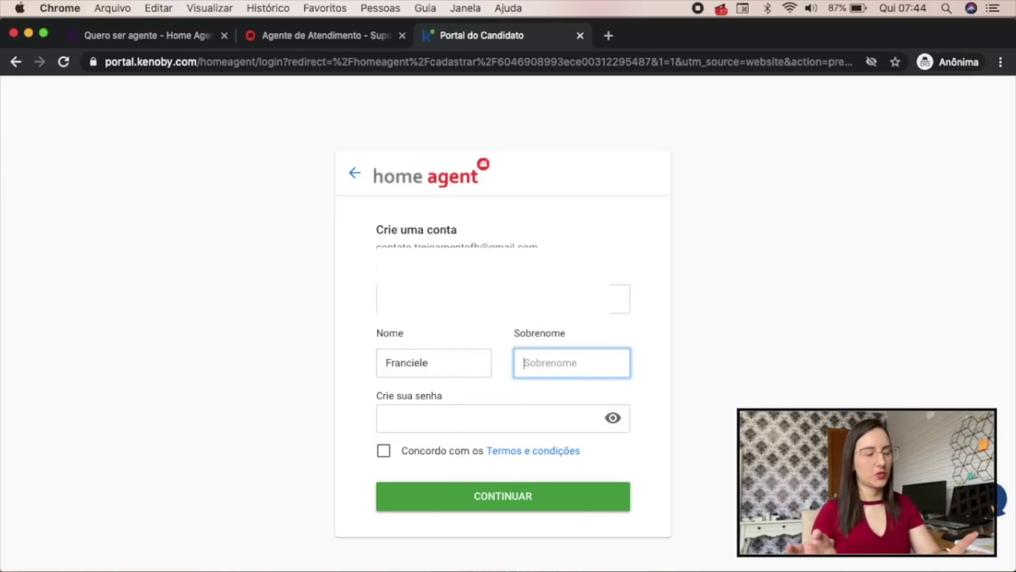
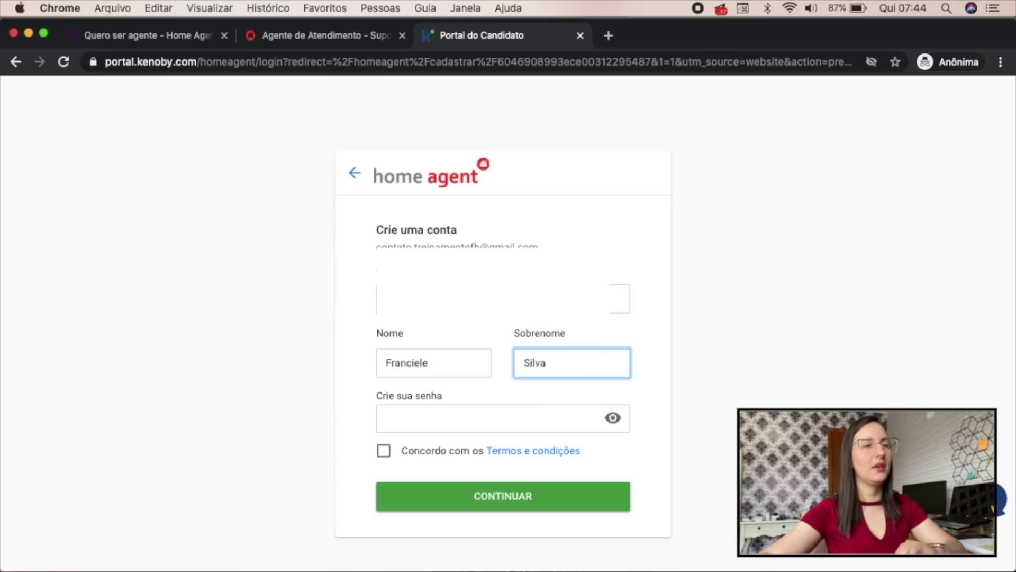
pyautogui.click(436, 411)
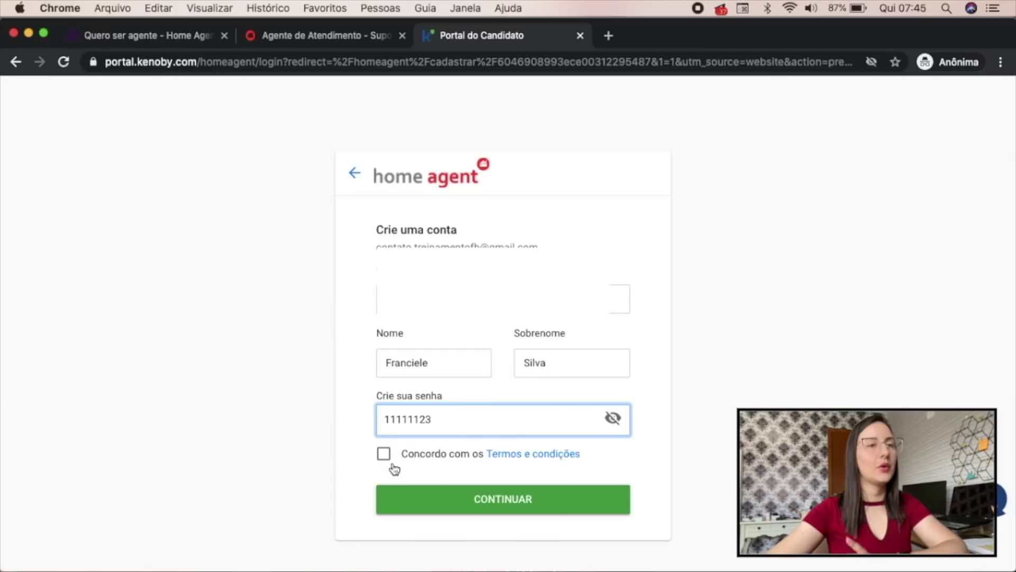
pyautogui.click(384, 459)
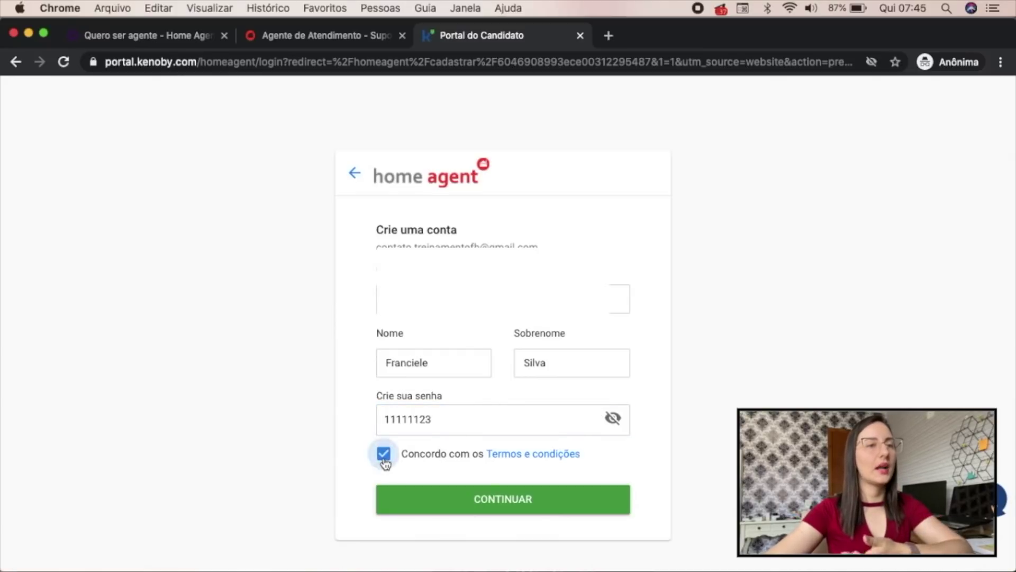
pyautogui.click(546, 508)
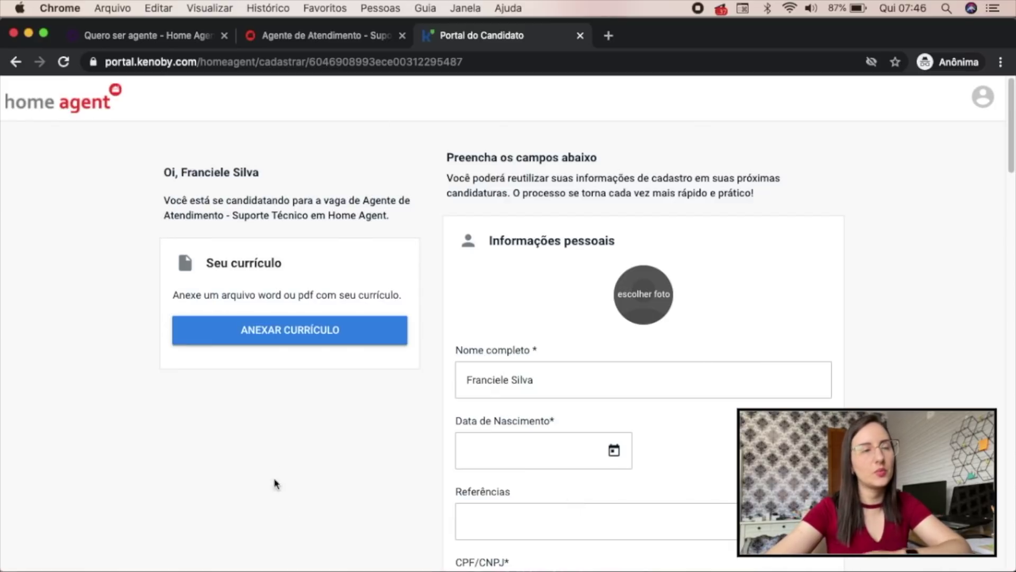
# Switch to Mail to find the Home Agent validation e-mail
pyautogui.press('super+Tab')
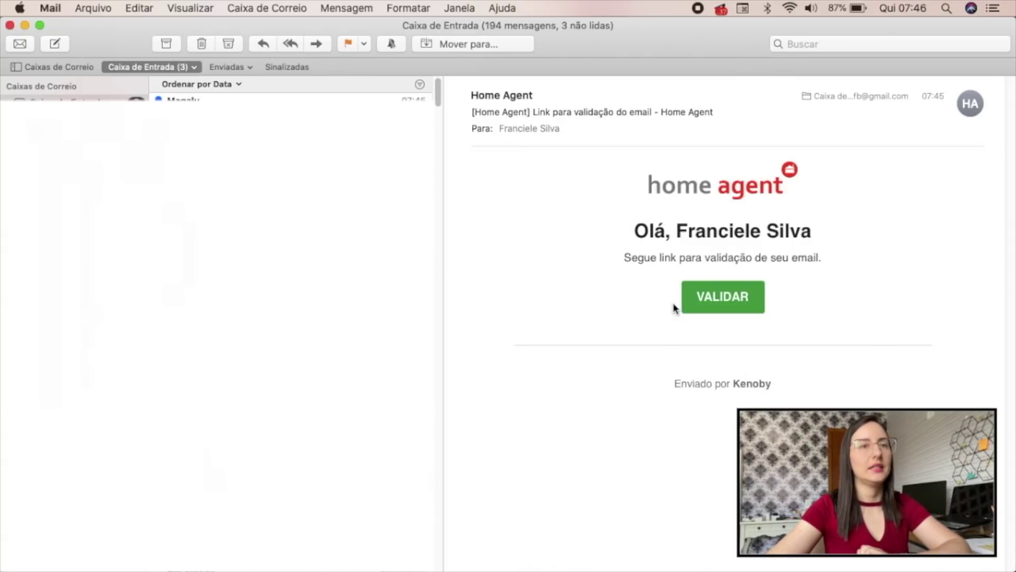
# Validate the e-mail address with the green VALIDAR button in the Home Agent message
pyautogui.click(720, 307)
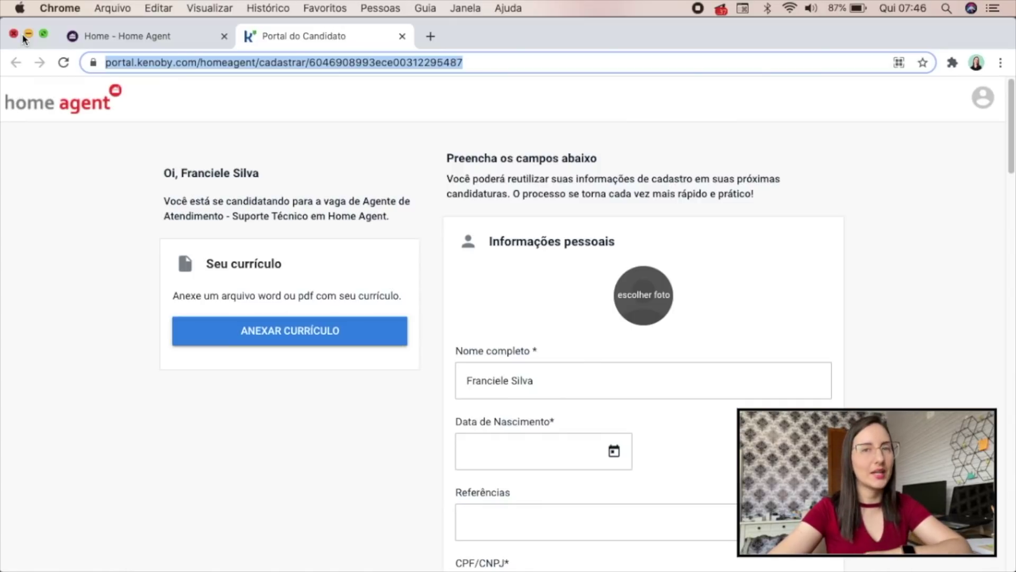
# Close the extra window and attach a CV file using the SOMENTE ANEXAR option
pyautogui.click(28, 34)
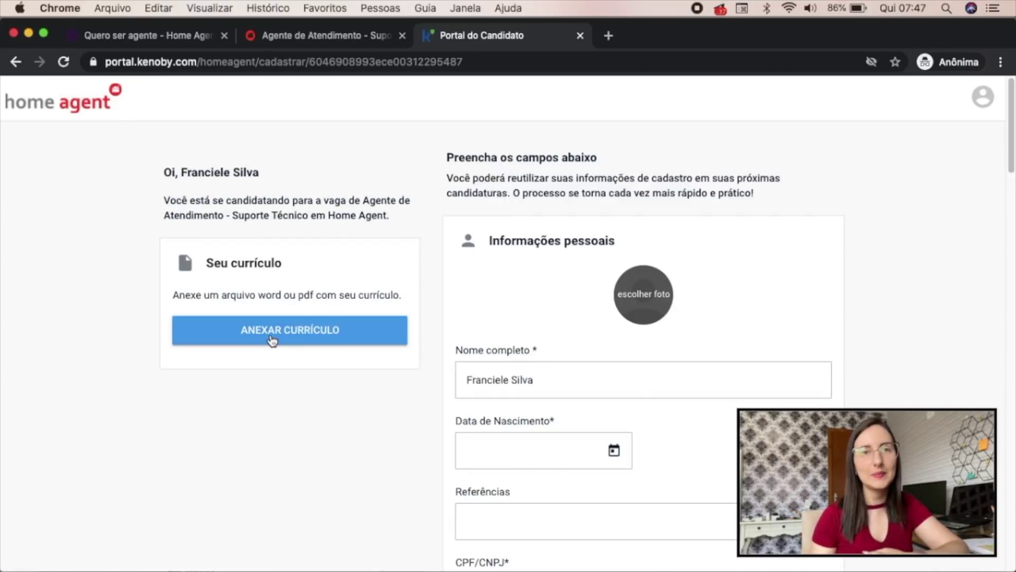
pyautogui.click(310, 335)
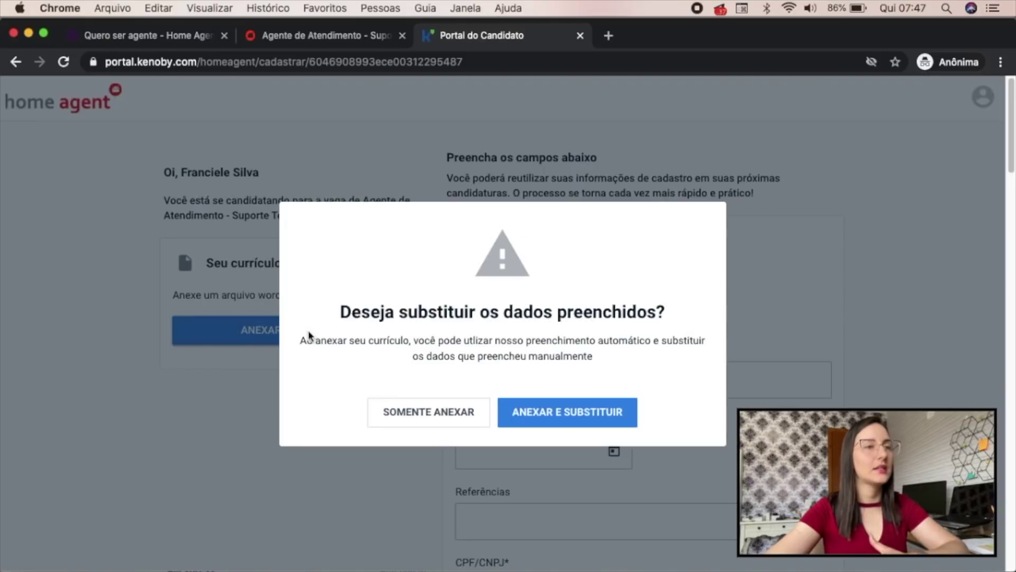
pyautogui.click(419, 427)
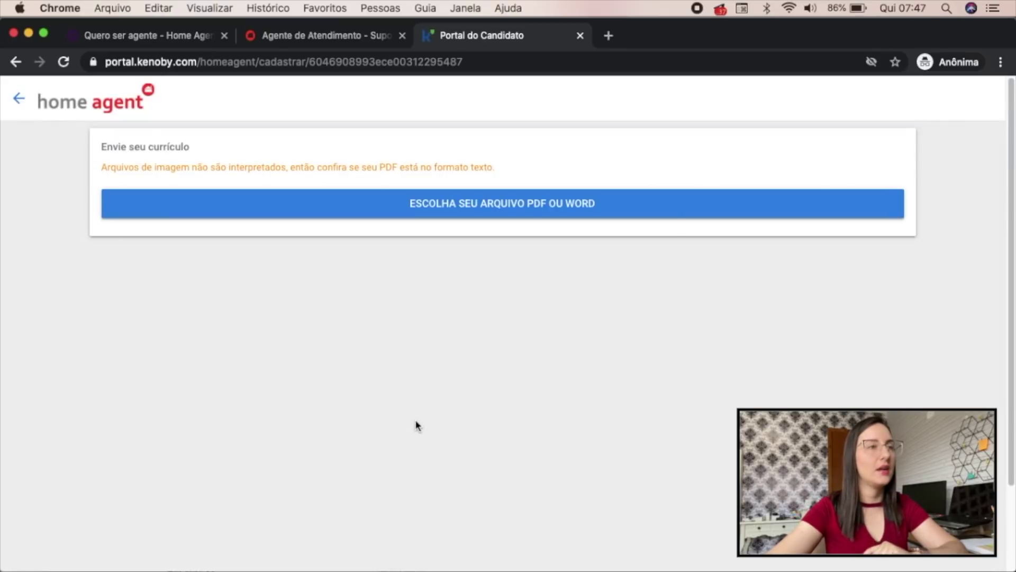
pyautogui.click(670, 218)
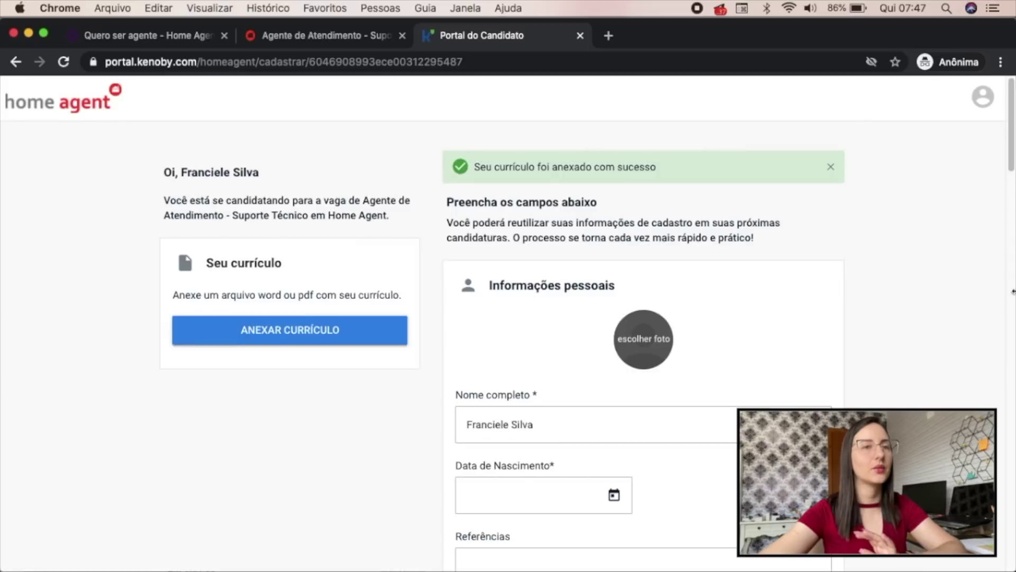
pyautogui.scroll(-3, 677, 203)
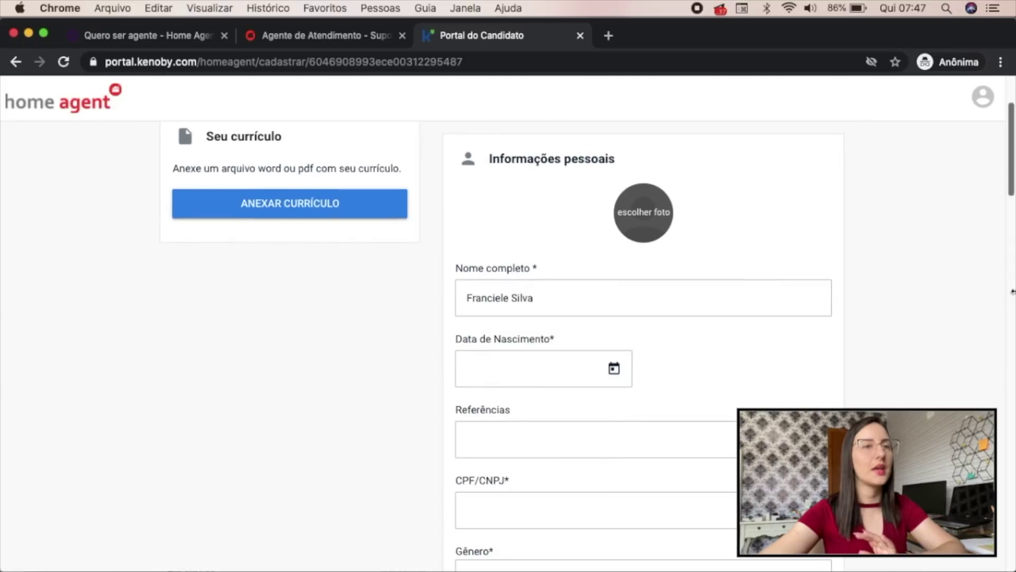
pyautogui.click(638, 221)
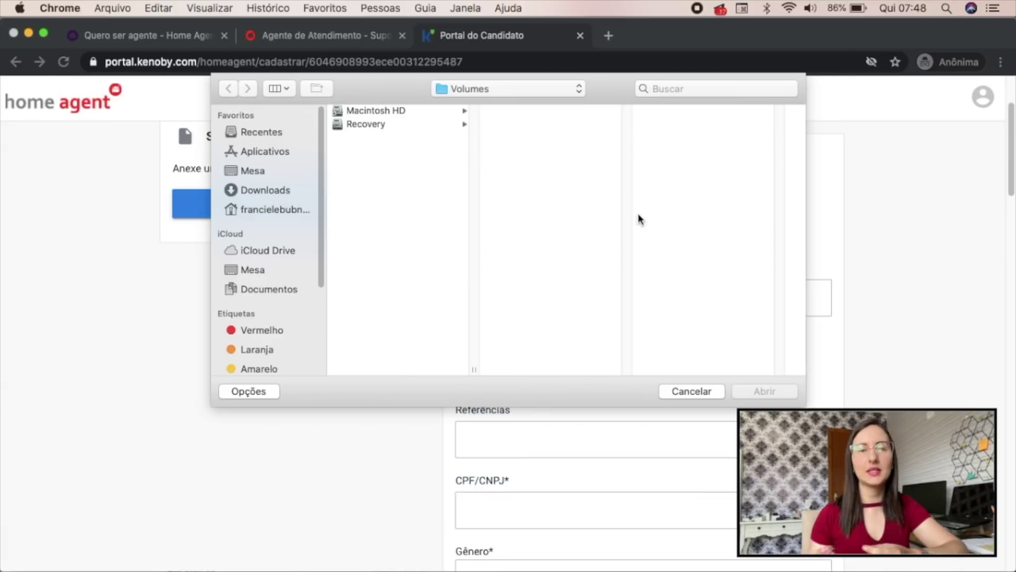
pyautogui.click(707, 391)
pyautogui.scroll(-2, 714, 258)
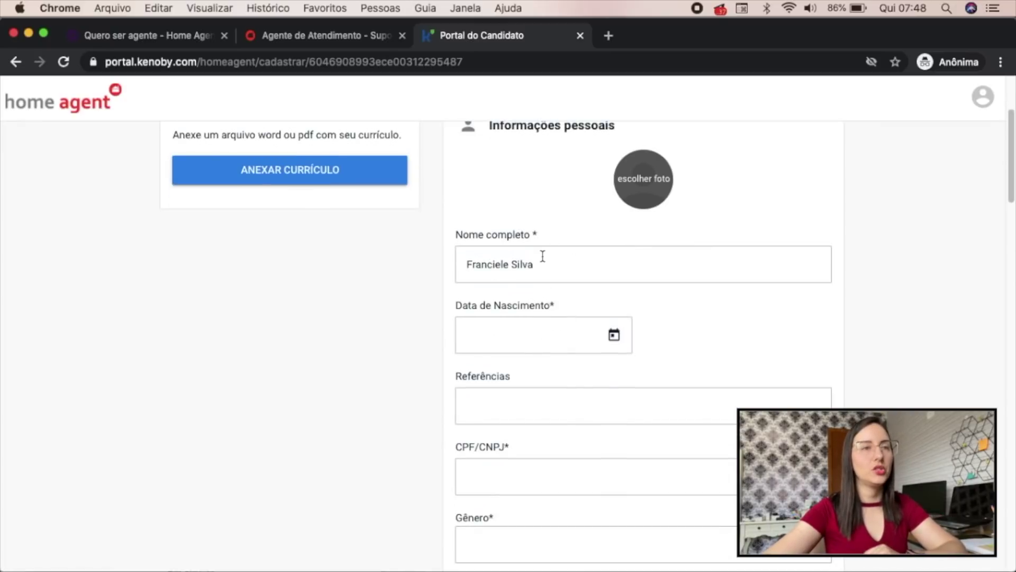
pyautogui.click(558, 341)
pyautogui.click(508, 440)
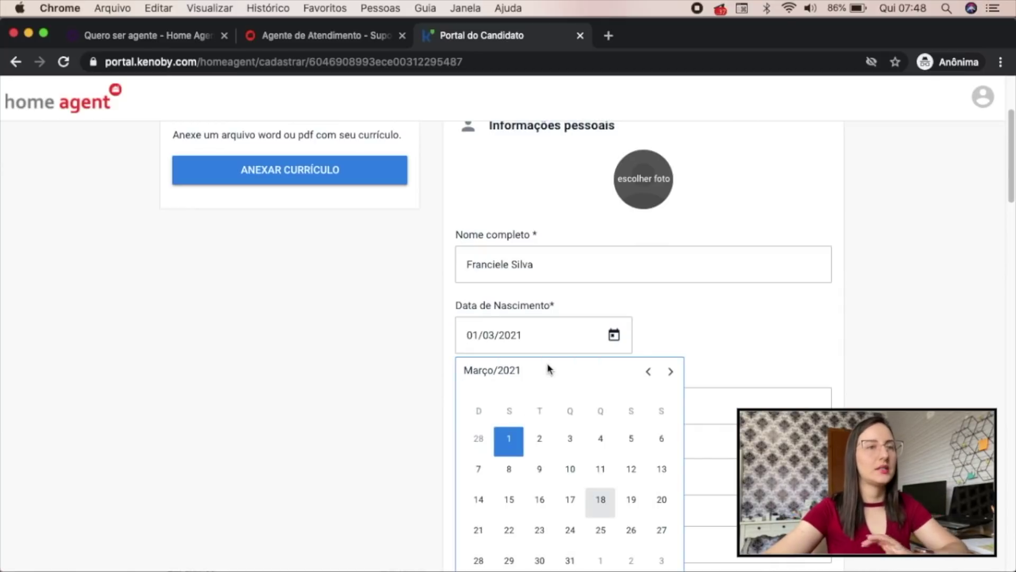
pyautogui.click(555, 342)
pyautogui.press('BackSpace')
pyautogui.press('BackSpace')
pyautogui.press('BackSpace')
pyautogui.press('BackSpace')
pyautogui.write('1990')
pyautogui.scroll(-3, 643, 344)
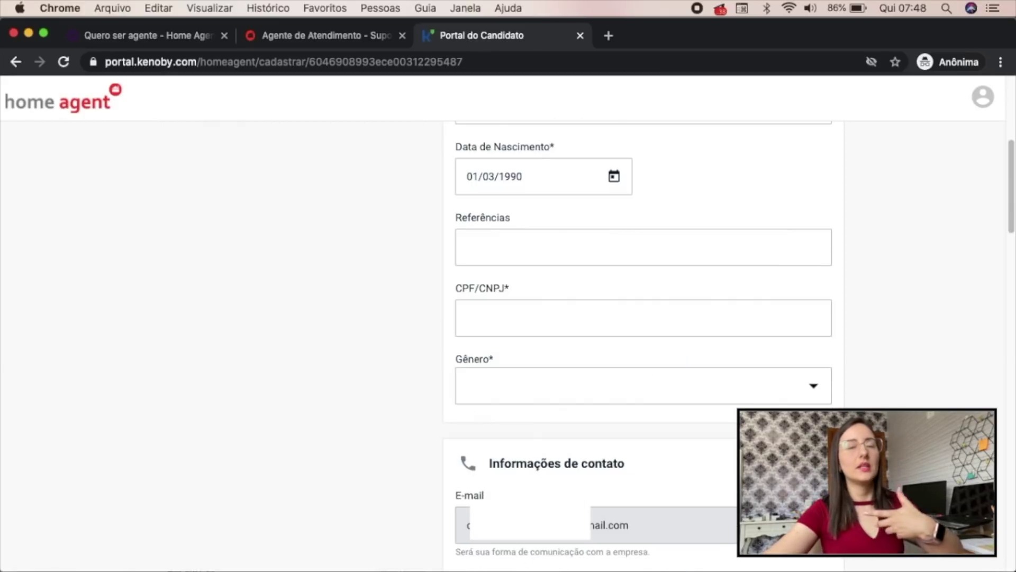
pyautogui.click(606, 233)
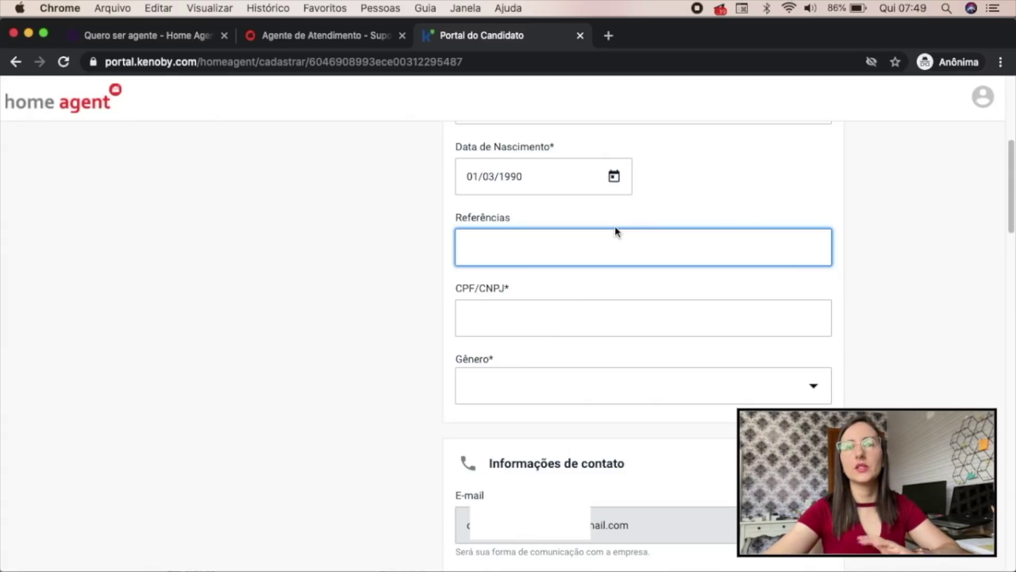
pyautogui.click(563, 314)
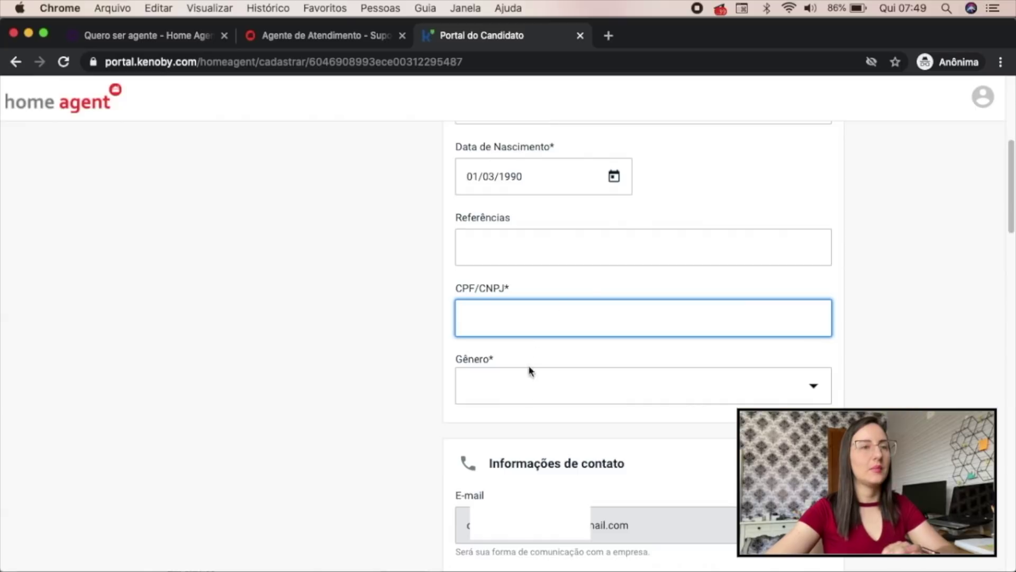
pyautogui.click(532, 399)
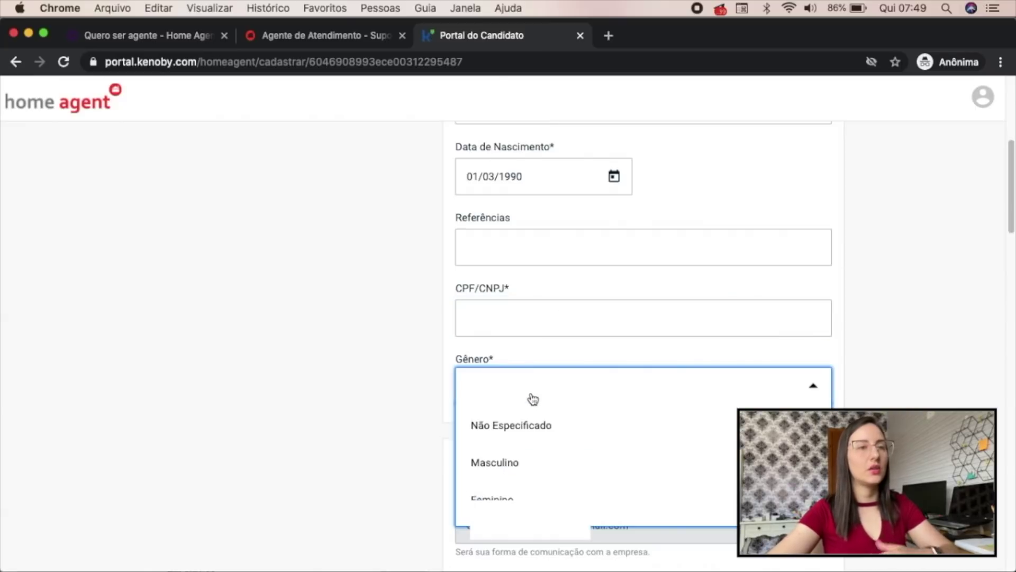
pyautogui.click(948, 379)
pyautogui.scroll(-4, 979, 344)
pyautogui.scroll(-1, 998, 320)
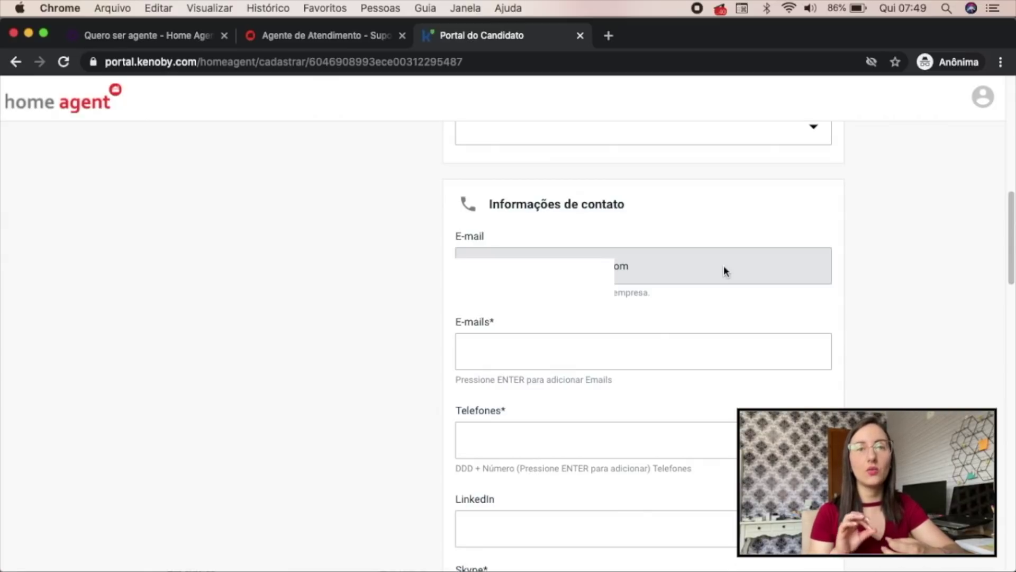
pyautogui.scroll(-1, 723, 271)
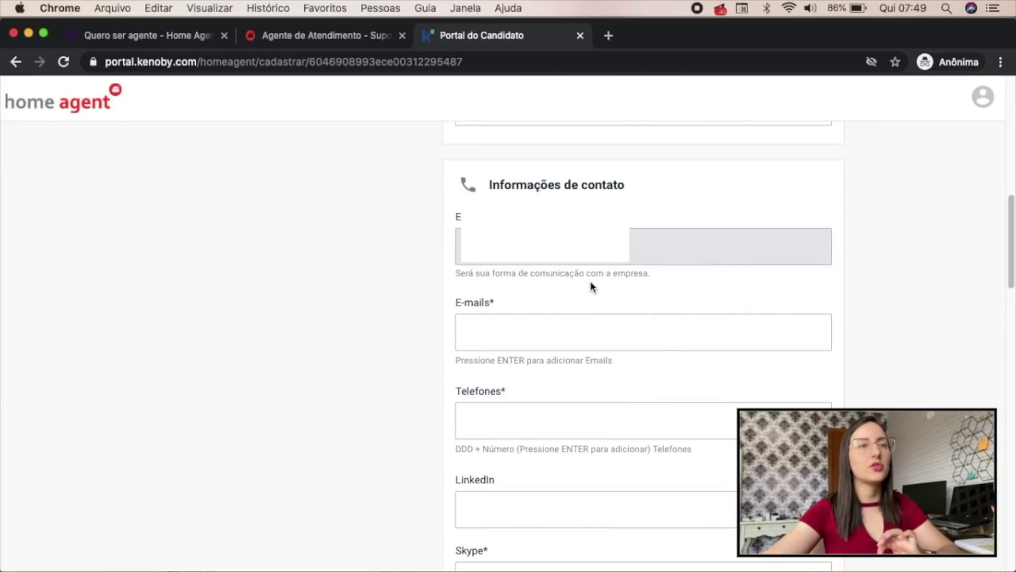
pyautogui.click(539, 331)
pyautogui.scroll(-1, 539, 332)
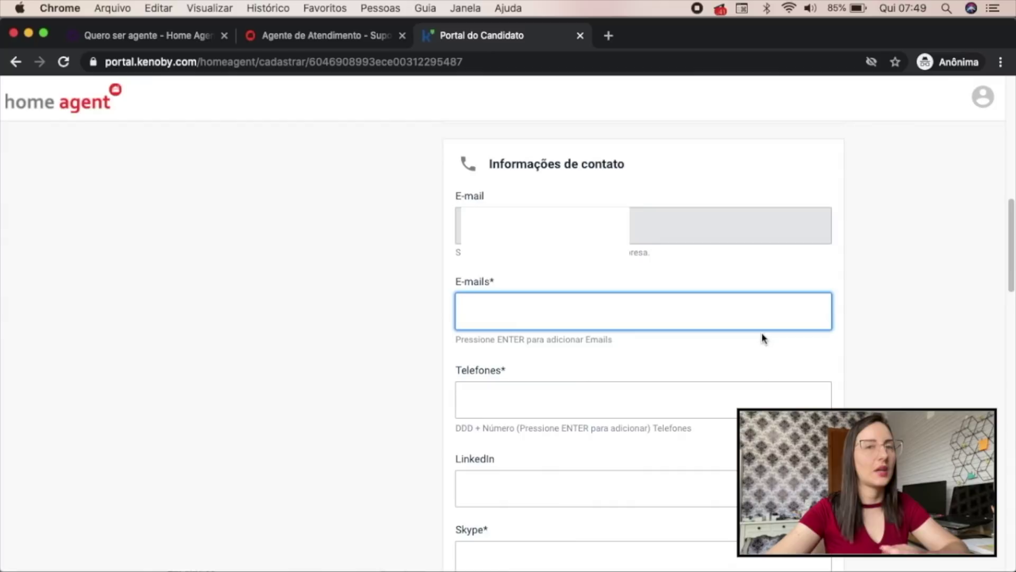
pyautogui.click(580, 399)
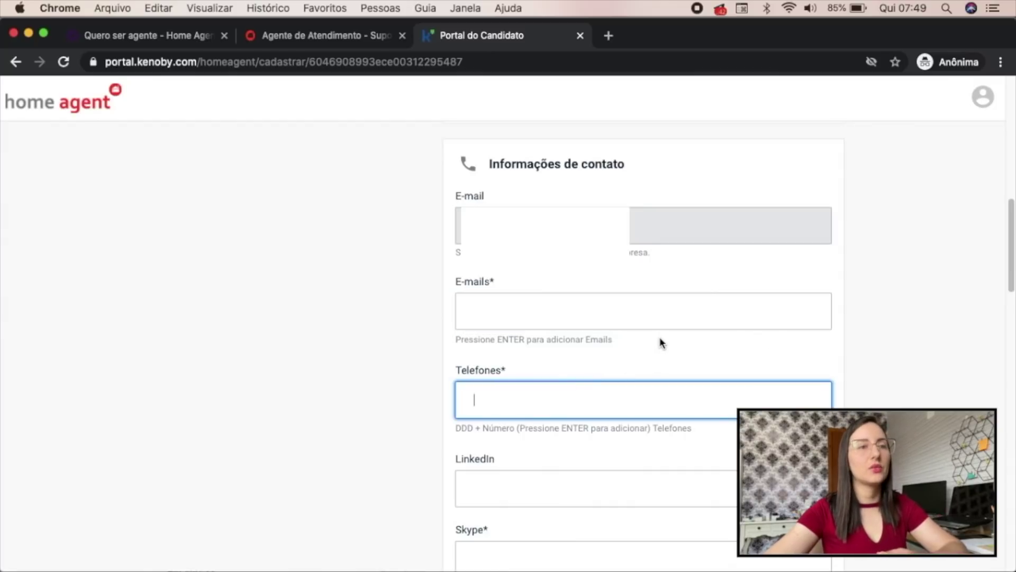
pyautogui.scroll(-5, 656, 342)
pyautogui.click(621, 347)
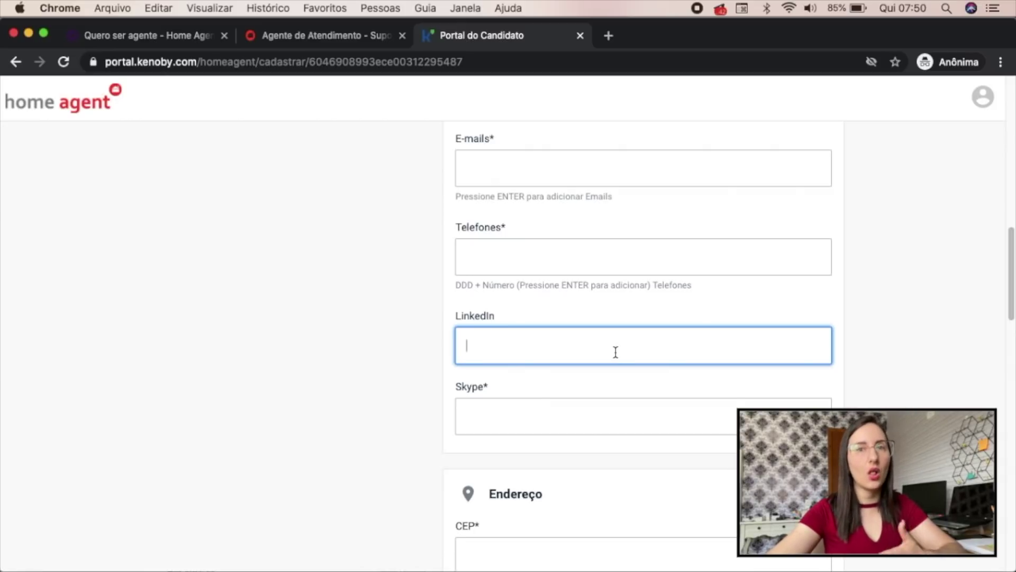
pyautogui.scroll(-2, 582, 346)
pyautogui.click(558, 341)
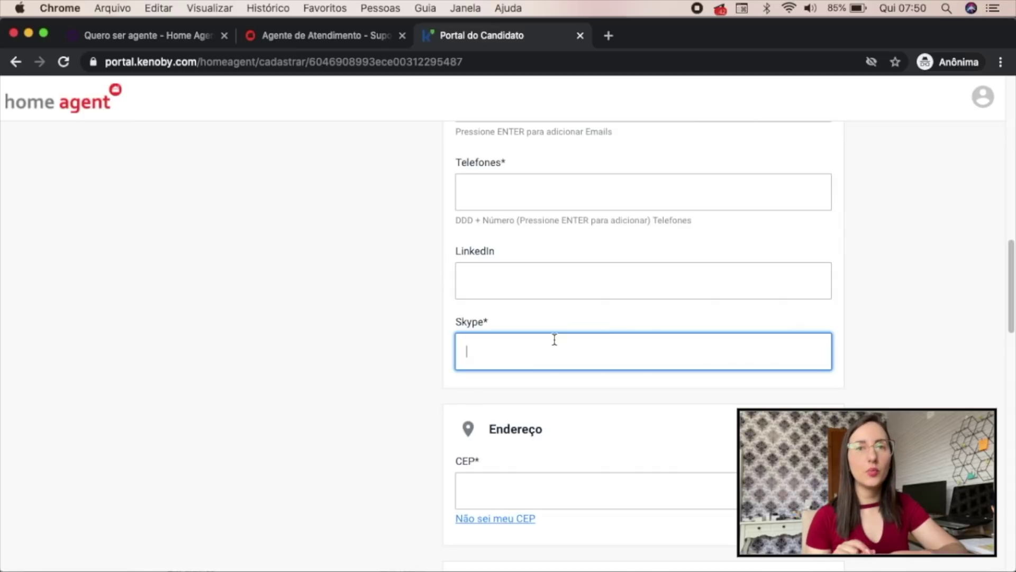
pyautogui.scroll(-4, 583, 318)
pyautogui.click(636, 275)
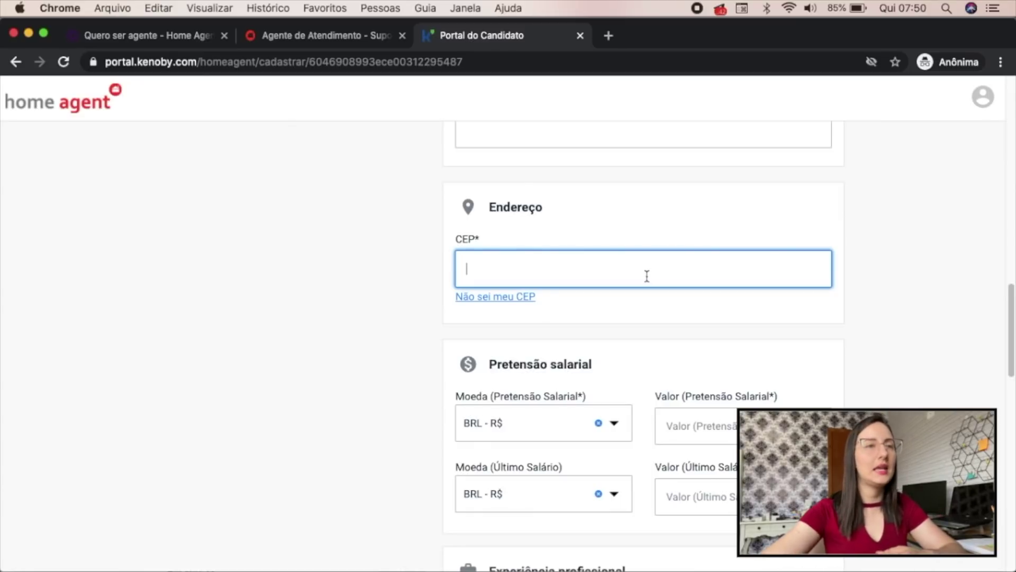
pyautogui.scroll(-1, 647, 278)
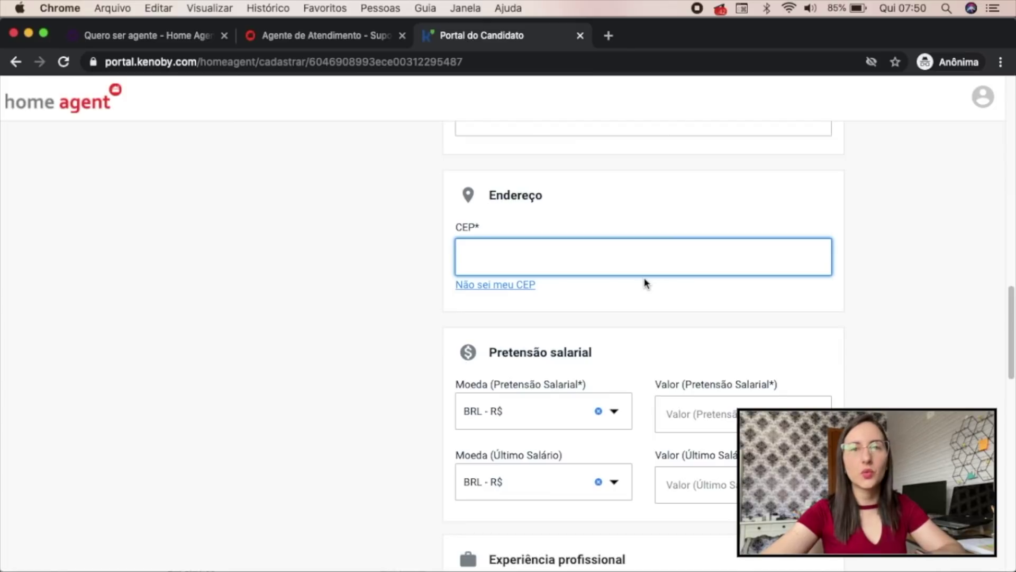
pyautogui.scroll(-5, 640, 278)
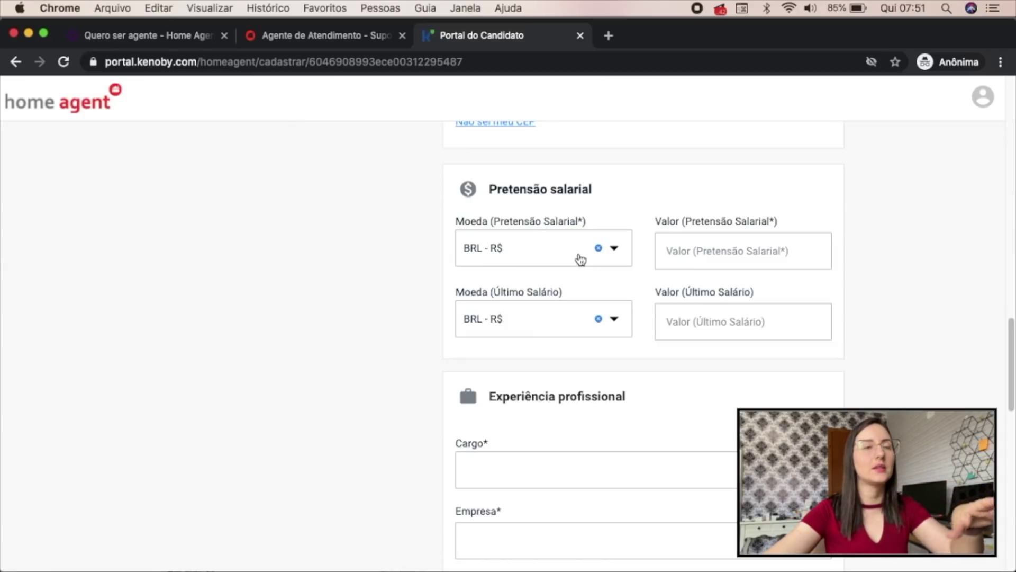
pyautogui.click(763, 250)
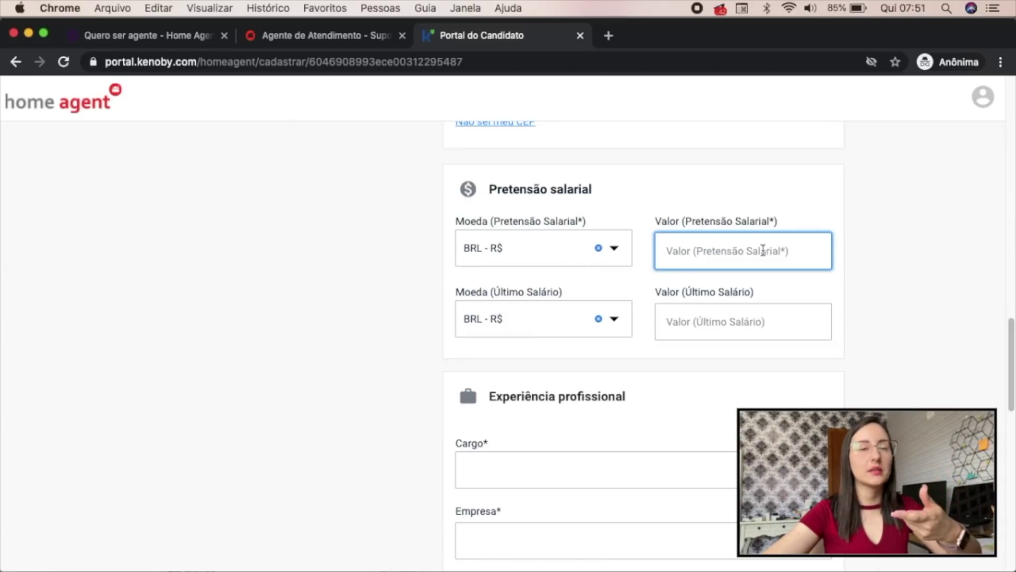
pyautogui.click(748, 325)
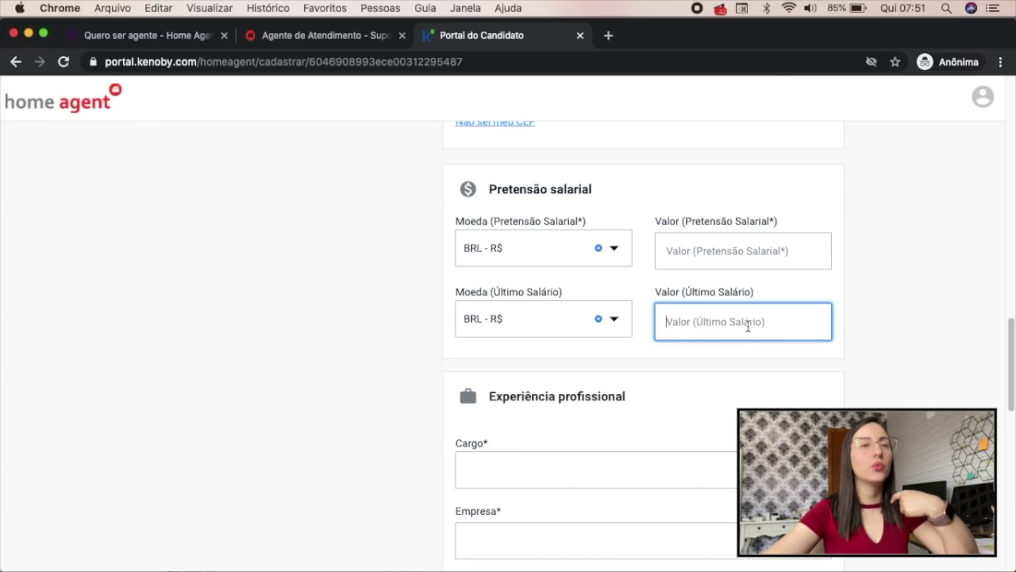
pyautogui.scroll(-5, 747, 327)
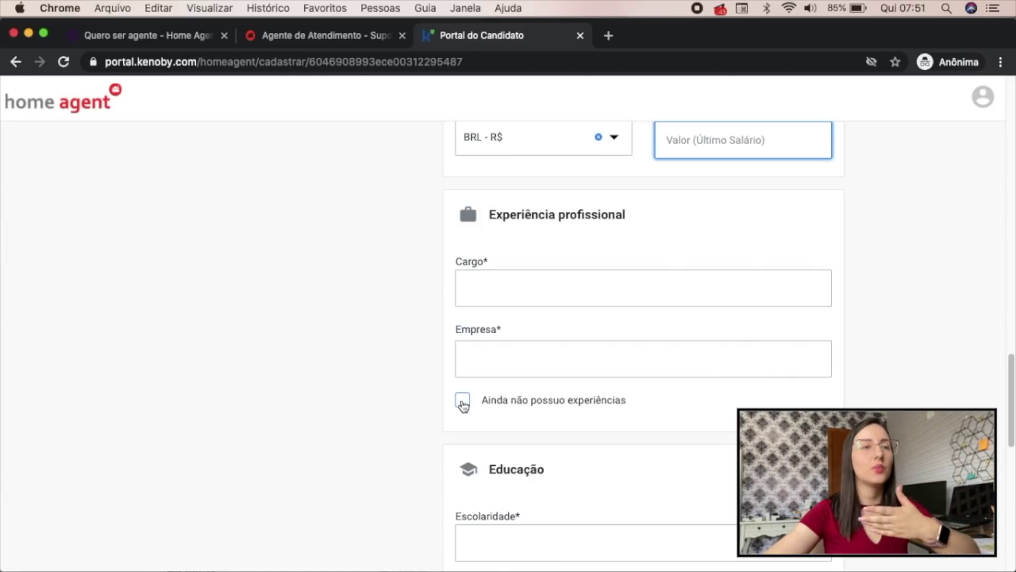
pyautogui.scroll(-5, 803, 401)
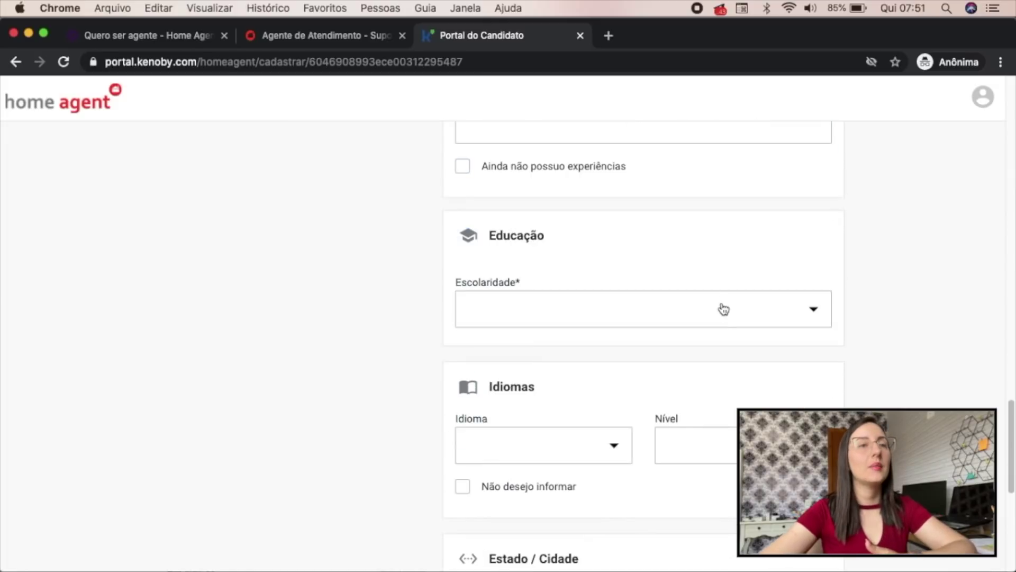
pyautogui.click(727, 313)
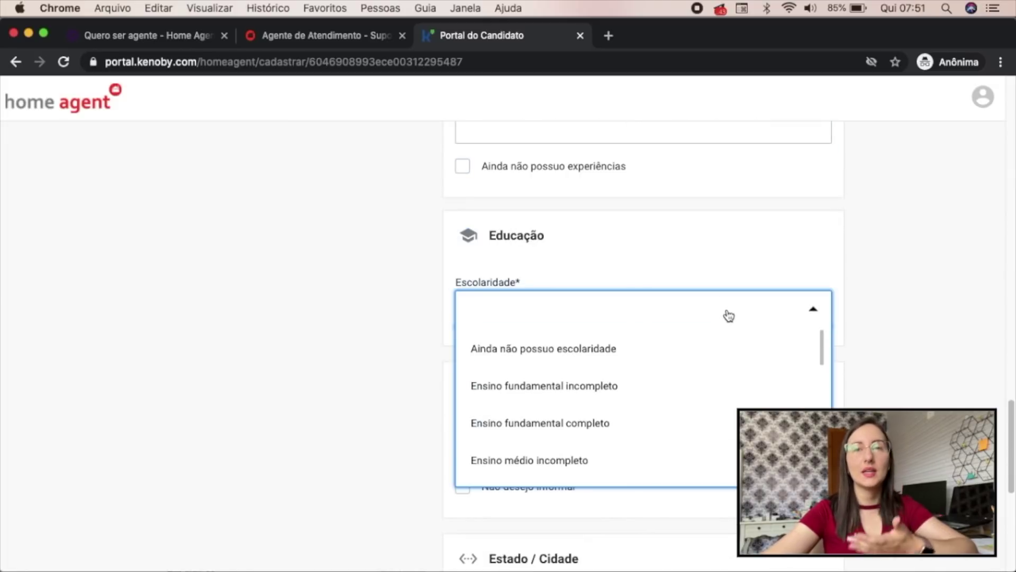
pyautogui.scroll(-4, 530, 204)
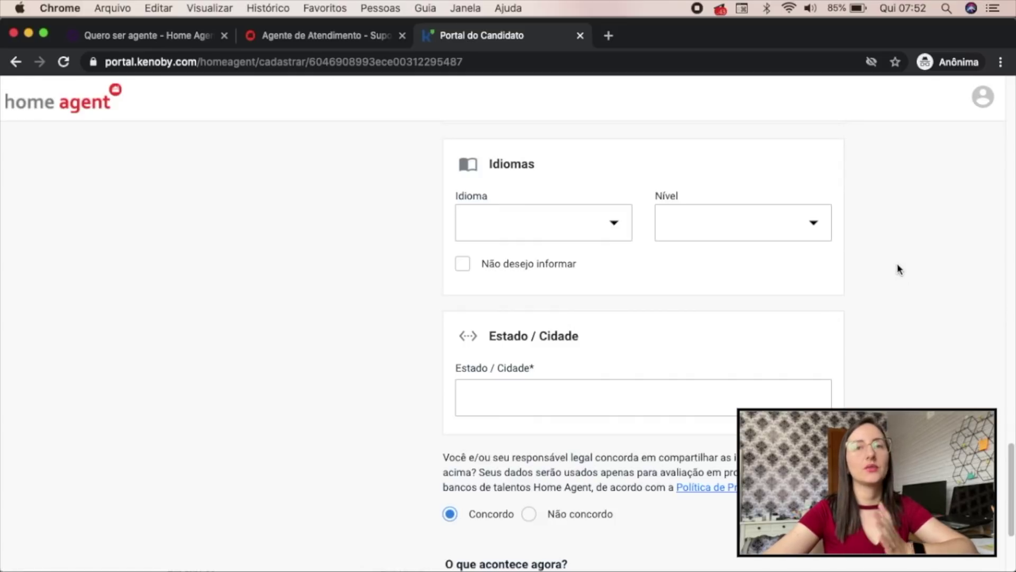
pyautogui.scroll(-1, 901, 266)
pyautogui.click(651, 332)
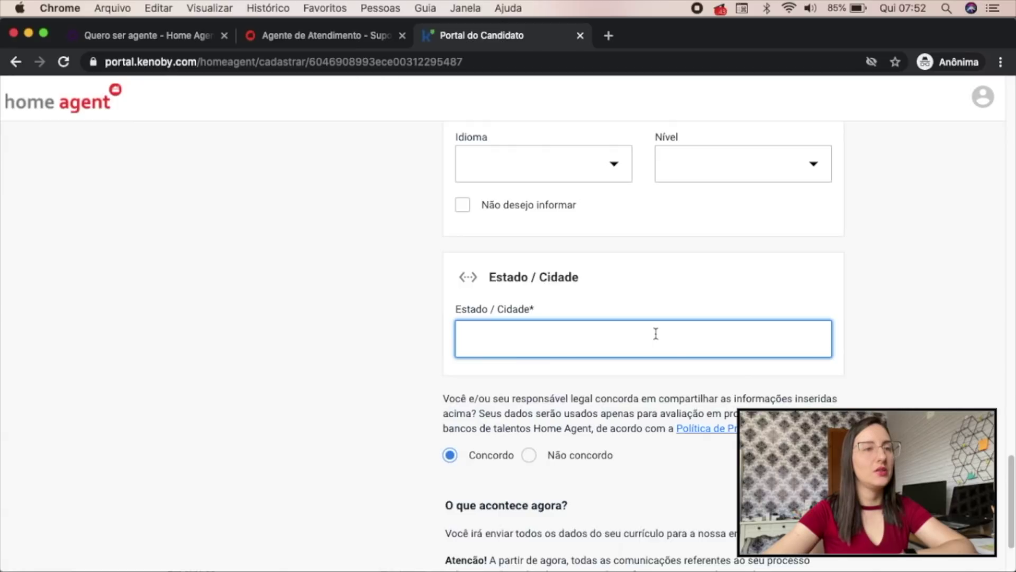
pyautogui.scroll(-2, 853, 383)
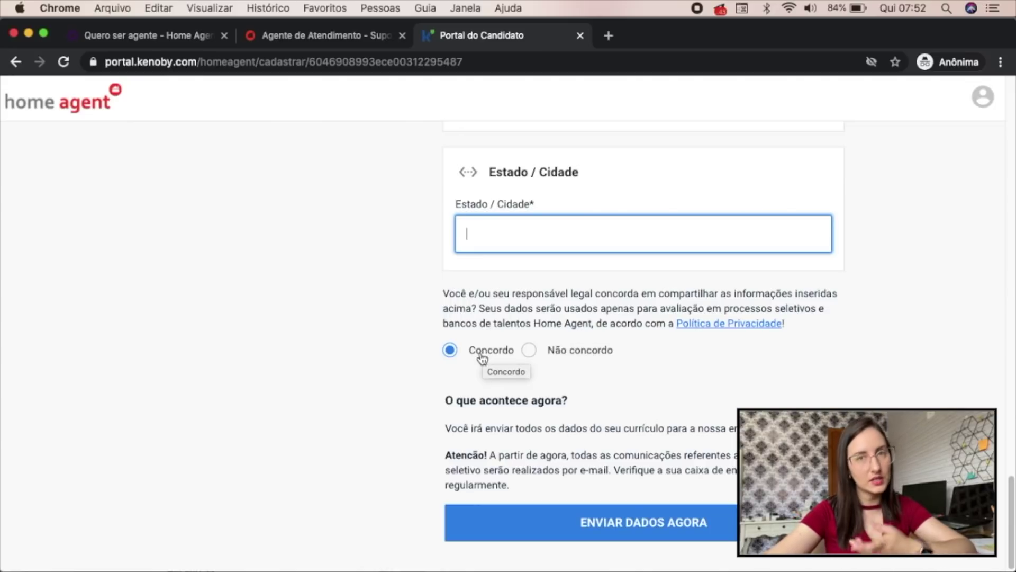
pyautogui.moveTo(444, 400); pyautogui.dragTo(572, 399)
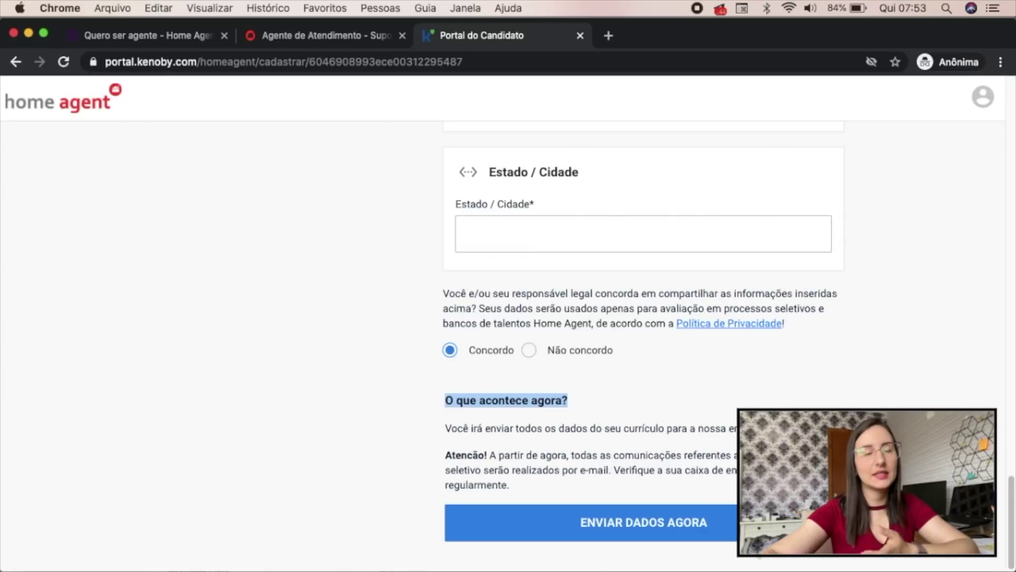
# Close the Portal do Candidato tab and return to the Home Agent job list's red banner
pyautogui.press('super+w')
pyautogui.scroll(10, 709, 219)
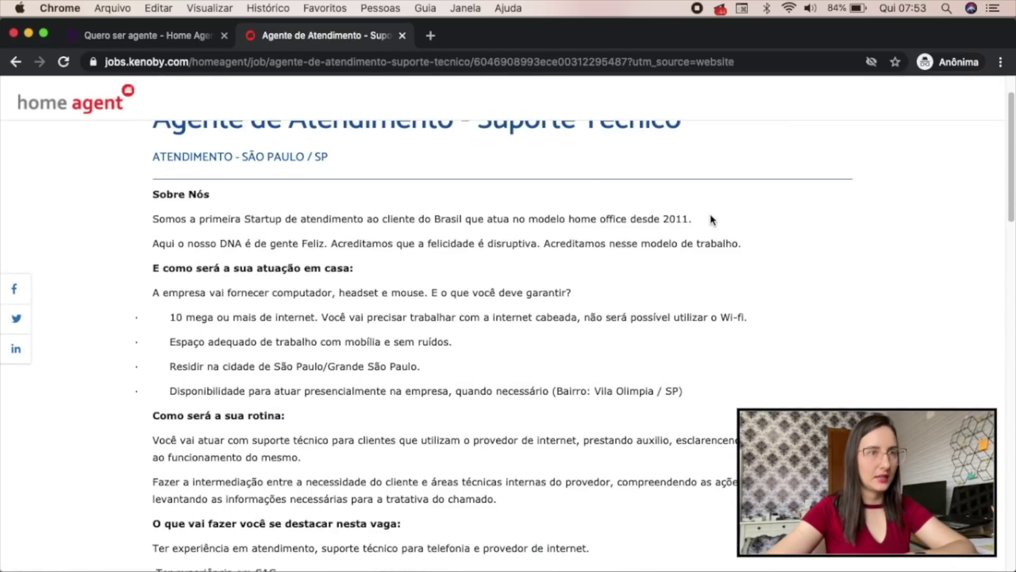
pyautogui.scroll(2, 711, 219)
pyautogui.press('super+bracketleft')
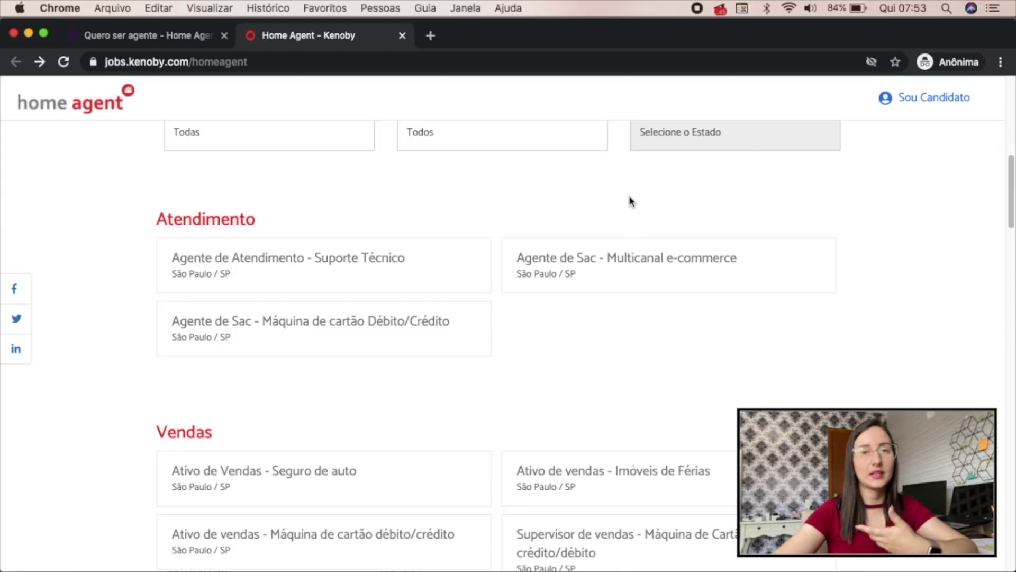
pyautogui.scroll(-10, 655, 265)
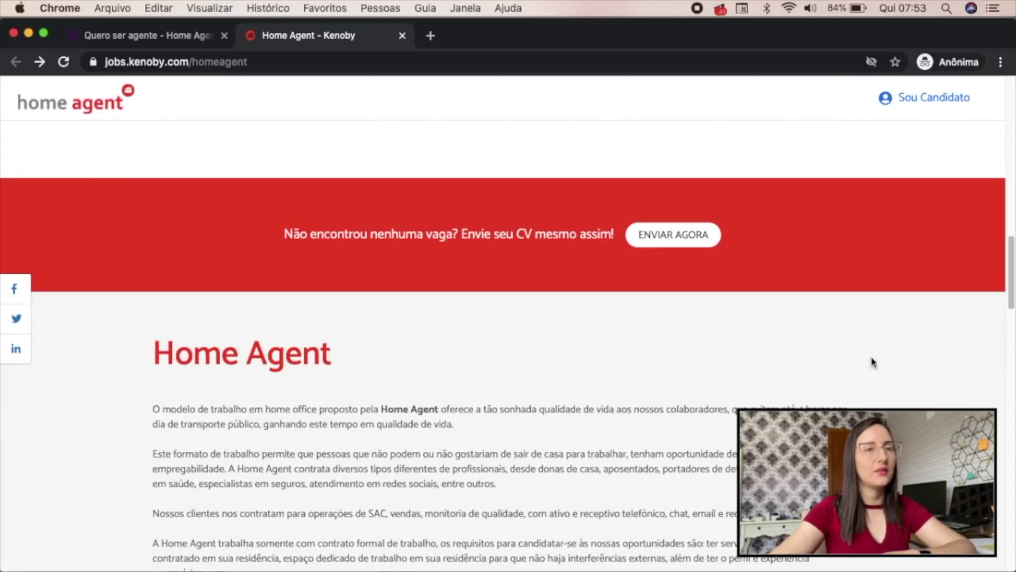
# Highlight the 'Não encontrou nenhuma vaga?' banner text, then choose ENVIAR AGORA for a general CV
pyautogui.moveTo(300, 234); pyautogui.dragTo(663, 235)
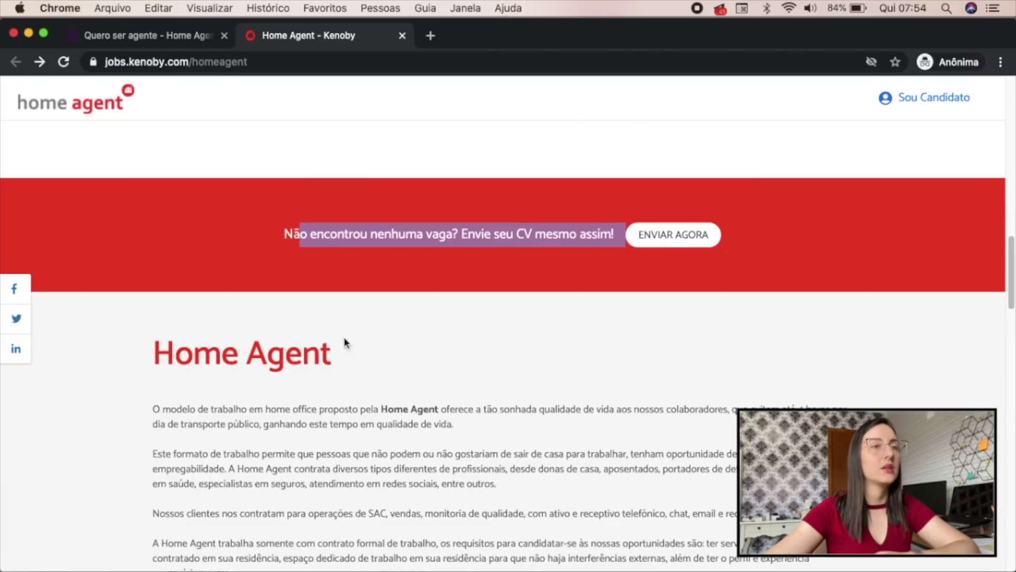
pyautogui.click(323, 237)
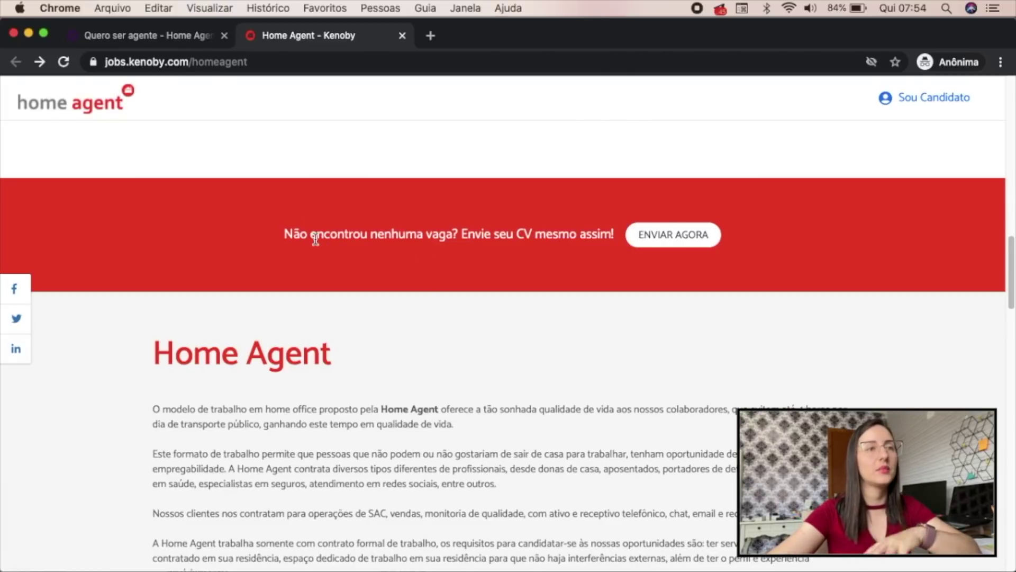
pyautogui.click(693, 240)
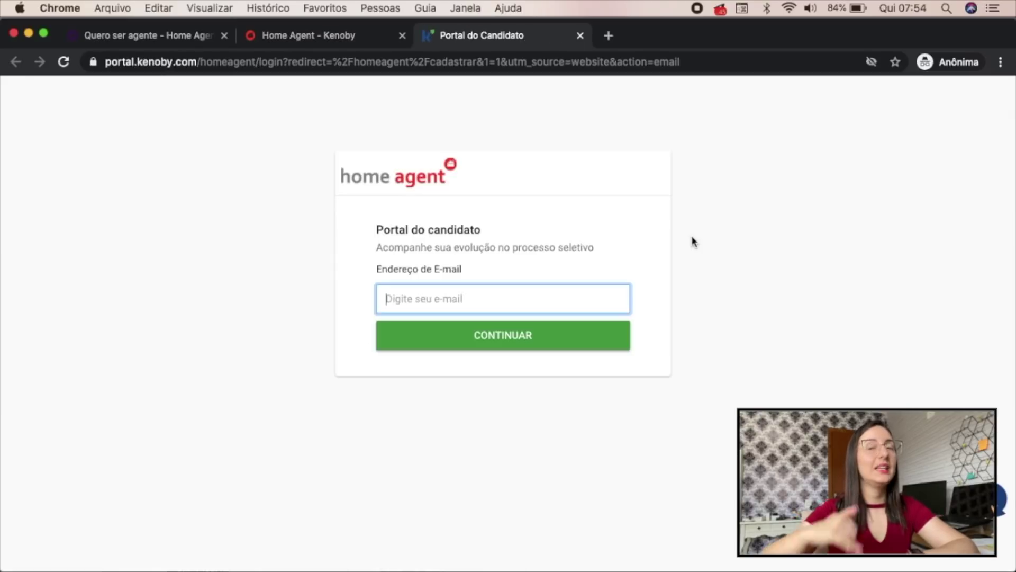